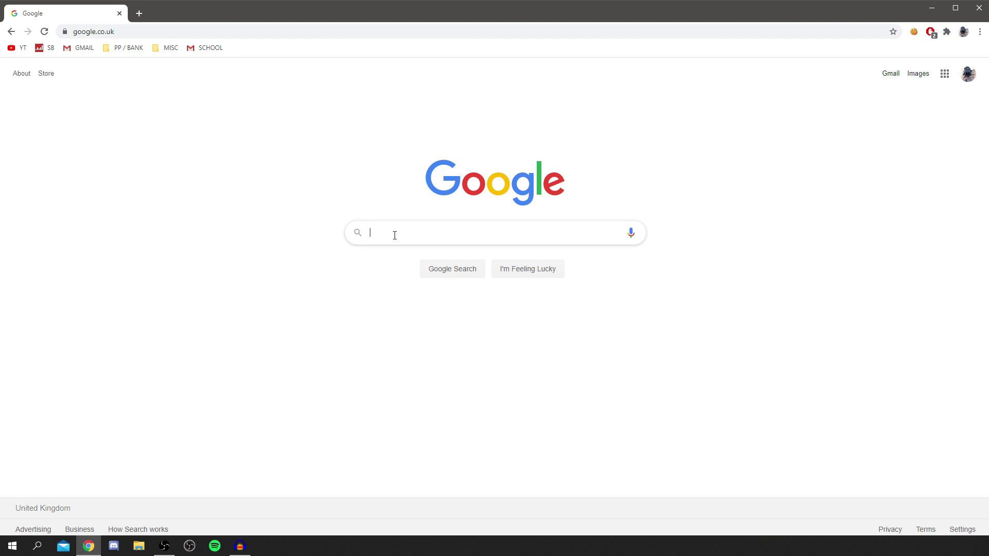
Step: Search Google for 'steam' and open the official Steam store homepage
{"action": "type", "text": "steam"}
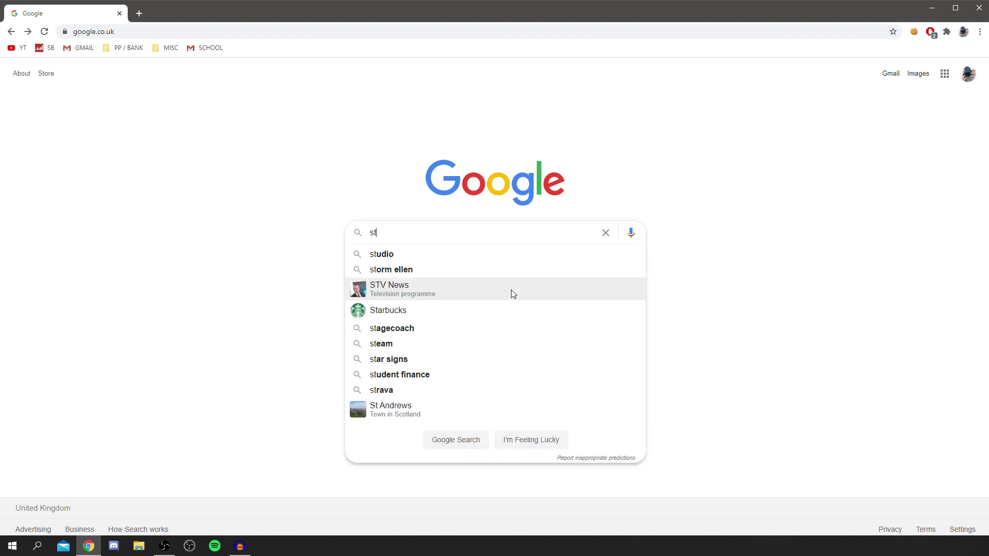
{"action": "left_click", "coordinate": [434, 254]}
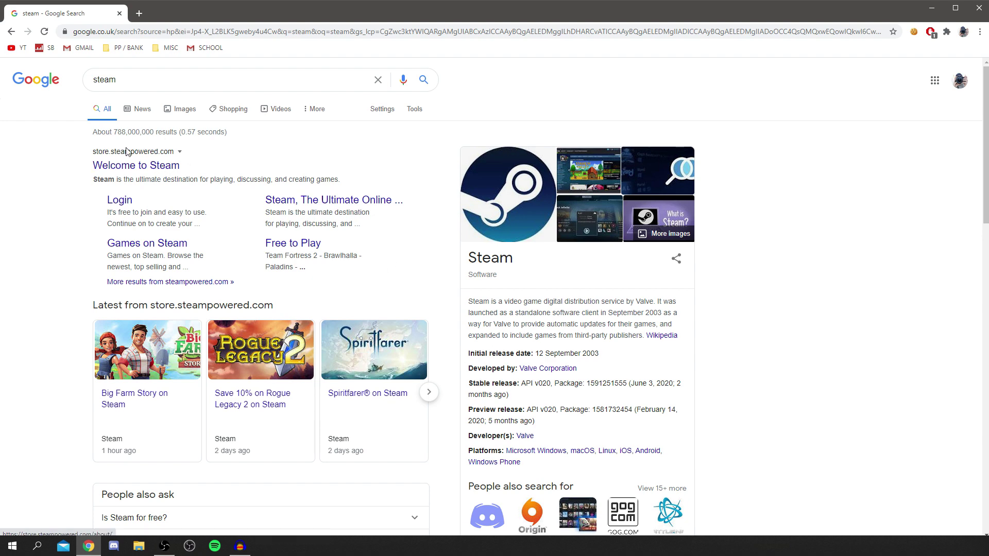
{"action": "left_click", "coordinate": [139, 165]}
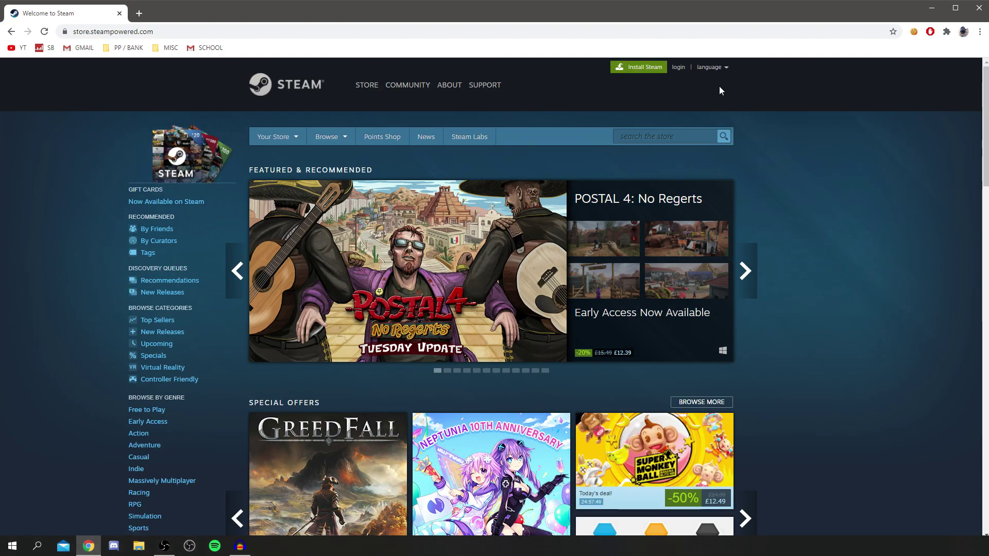
Step: Start a new Steam account, pass the reCAPTCHA, agree to the terms and continue to e-mail verification
{"action": "left_click", "coordinate": [678, 67]}
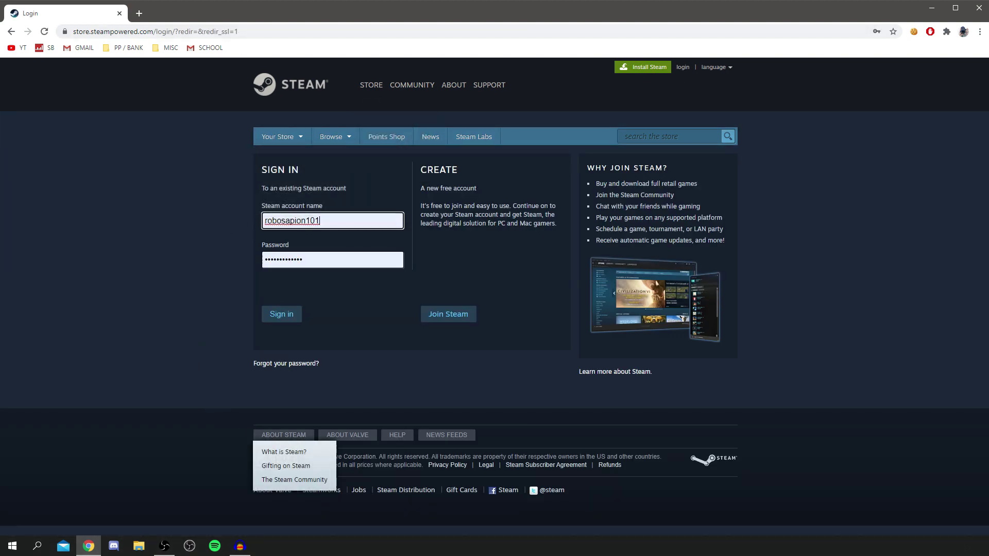
{"action": "left_click", "coordinate": [456, 317]}
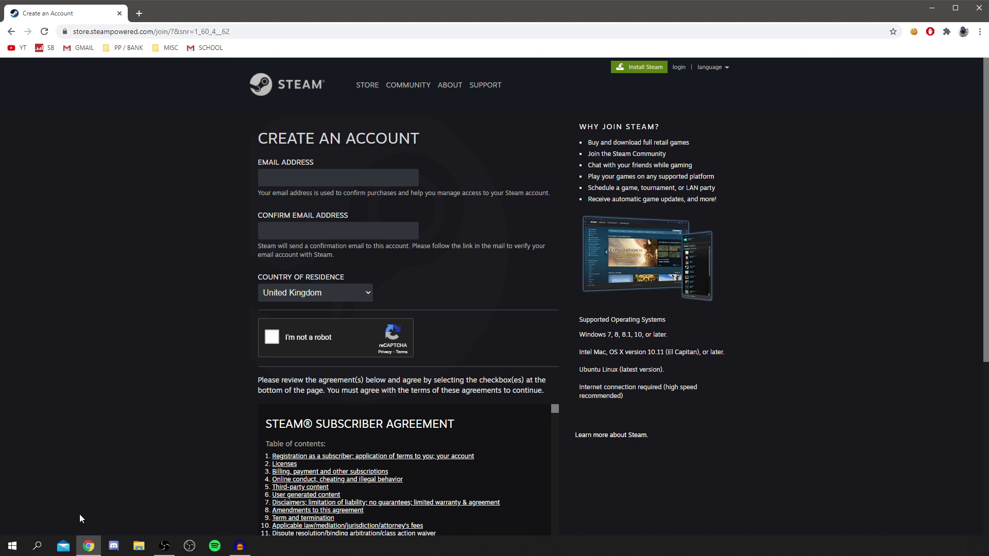
{"action": "scroll", "coordinate": [404, 463], "scroll_direction": "down", "scroll_amount": 5}
{"action": "left_click", "coordinate": [271, 338]}
{"action": "scroll", "coordinate": [274, 345], "scroll_direction": "down", "scroll_amount": 5}
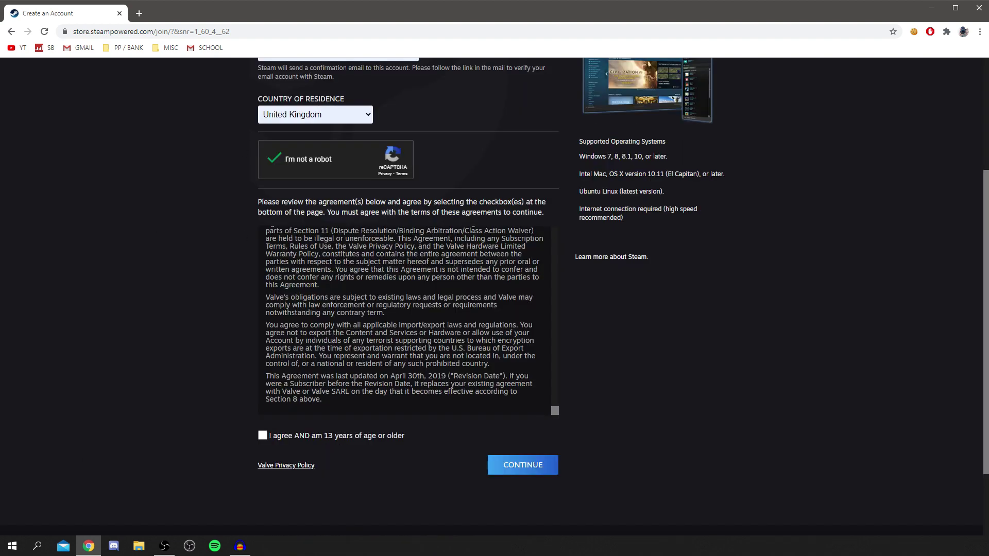
{"action": "left_click", "coordinate": [263, 435]}
{"action": "left_click", "coordinate": [529, 467]}
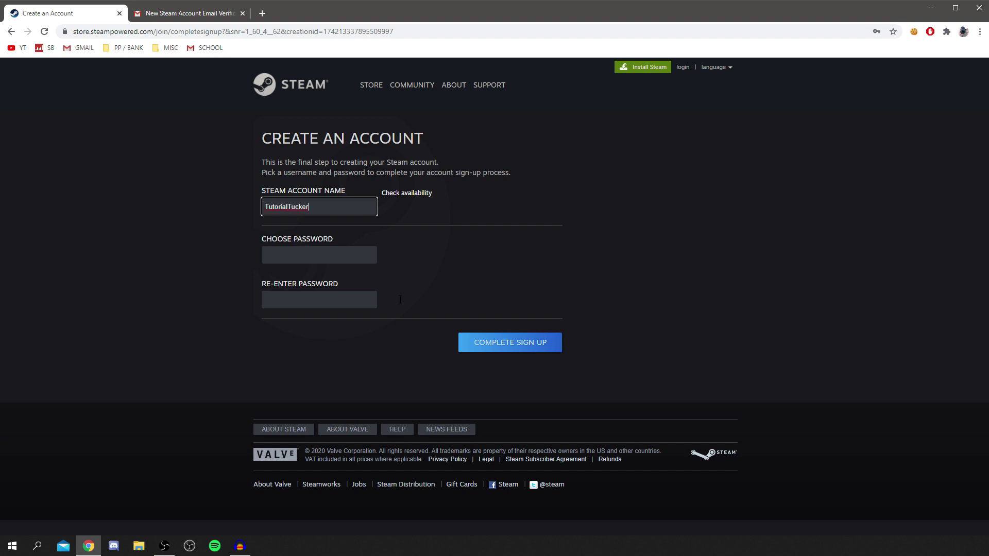
Step: Confirm the account name is available, set and confirm a password, complete sign-up, and save it in Chrome
{"action": "left_click", "coordinate": [420, 194]}
{"action": "mouse_move", "coordinate": [450, 193]}
{"action": "left_mouse_down"}
{"action": "mouse_move", "coordinate": [437, 192]}
{"action": "mouse_move", "coordinate": [453, 193]}
{"action": "left_mouse_up"}
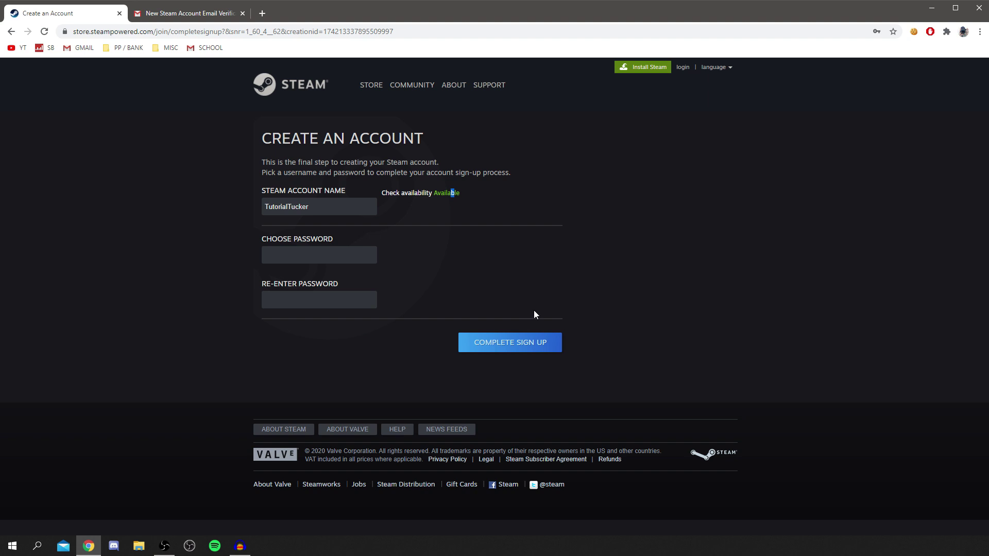
{"action": "left_click", "coordinate": [282, 255]}
{"action": "left_click", "coordinate": [196, 218]}
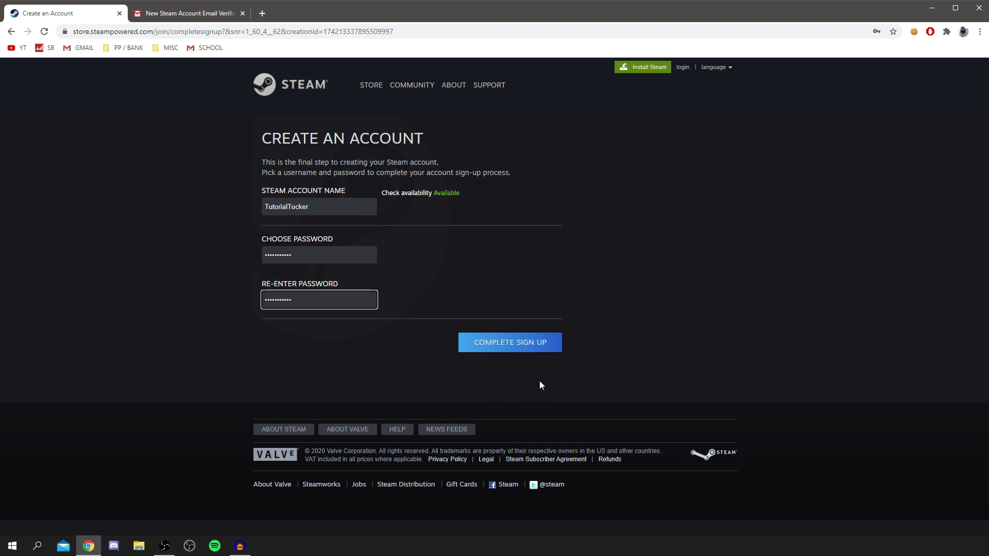
{"action": "left_click", "coordinate": [510, 342]}
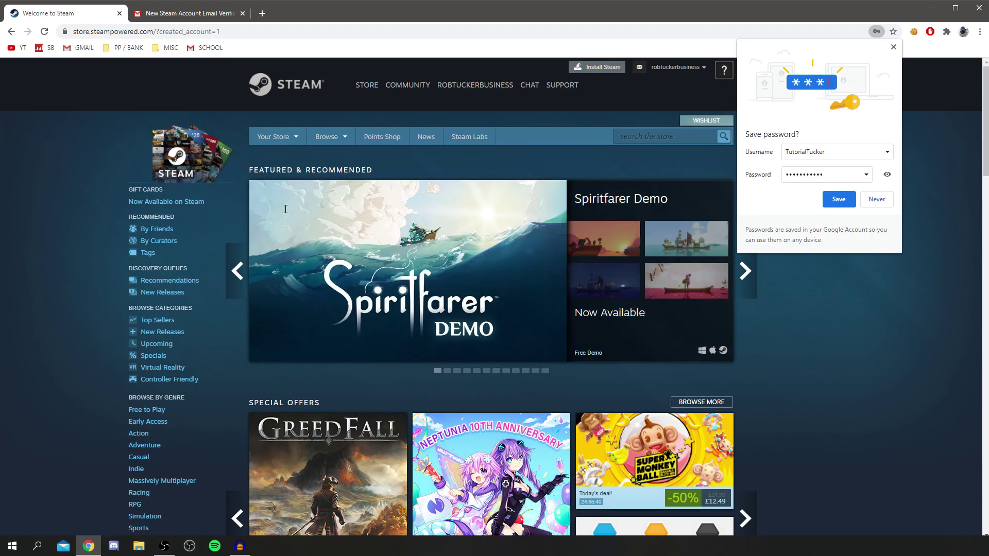
{"action": "left_click", "coordinate": [850, 197]}
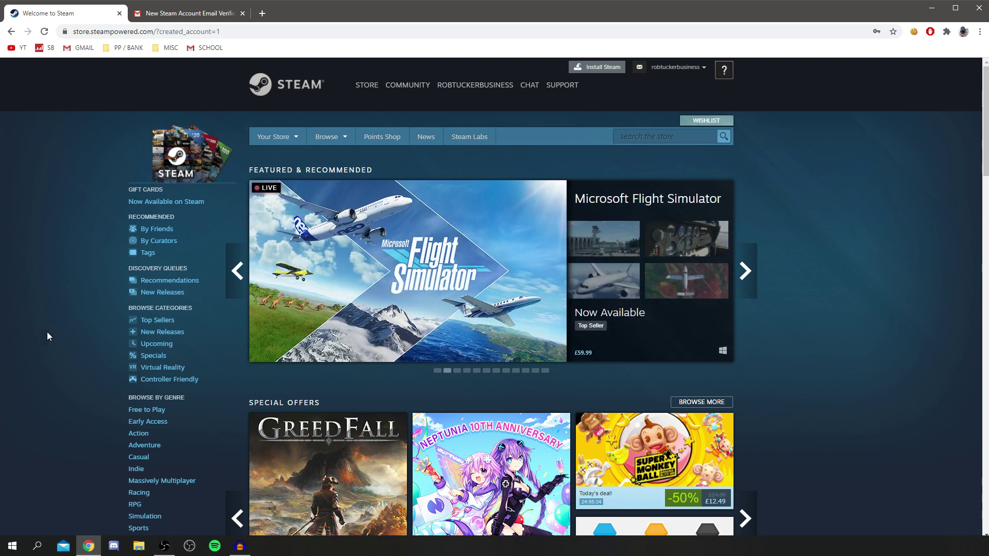
Step: Search the store for 'fall guys' and open the Fall Guys: Ultimate Knockout page
{"action": "left_click", "coordinate": [652, 136]}
{"action": "type", "text": "fall guys"}
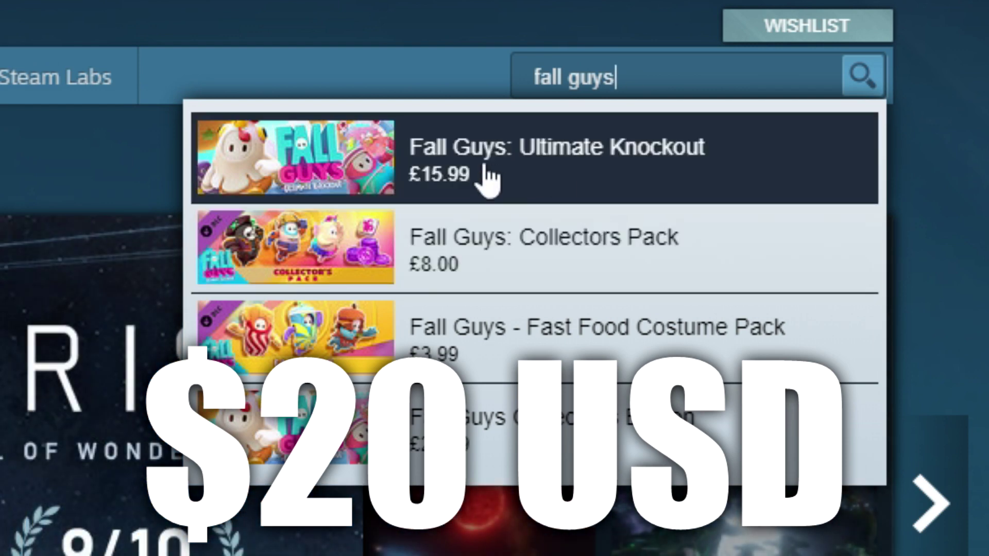
{"action": "left_click", "coordinate": [457, 172]}
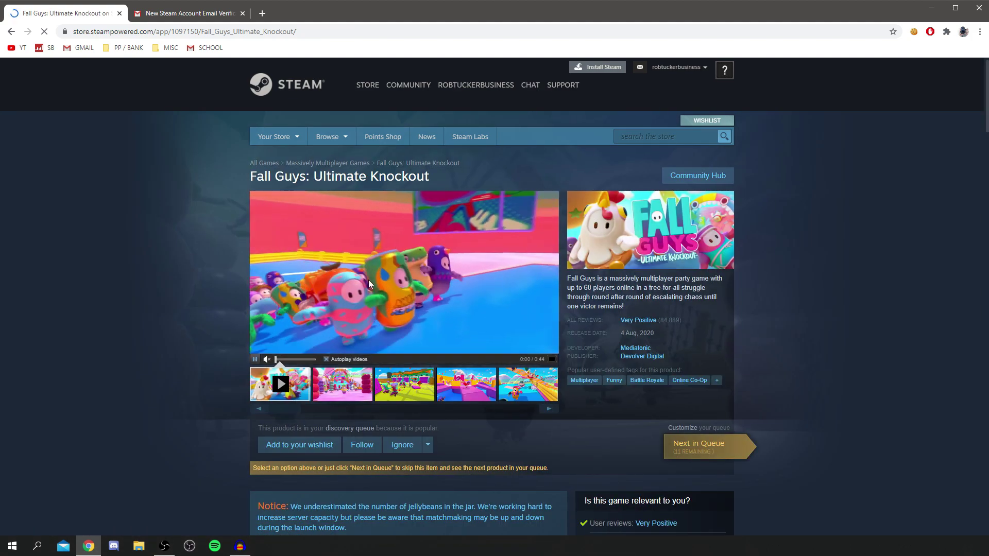
Step: Check the £15.99 Buy option, then download and run SteamSetup.exe from Install Steam
{"action": "scroll", "coordinate": [373, 471], "scroll_direction": "down", "scroll_amount": 3}
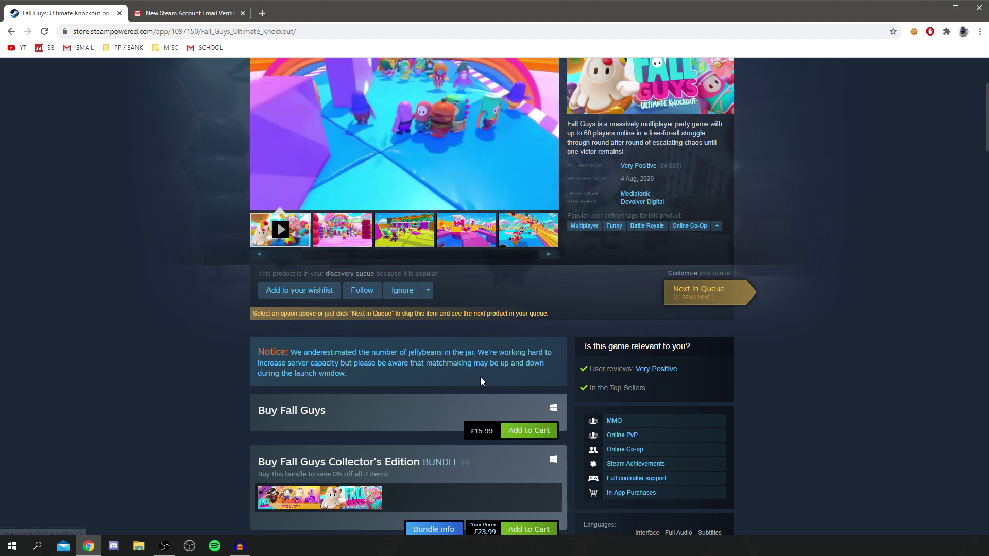
{"action": "scroll", "coordinate": [395, 394], "scroll_direction": "up", "scroll_amount": 3}
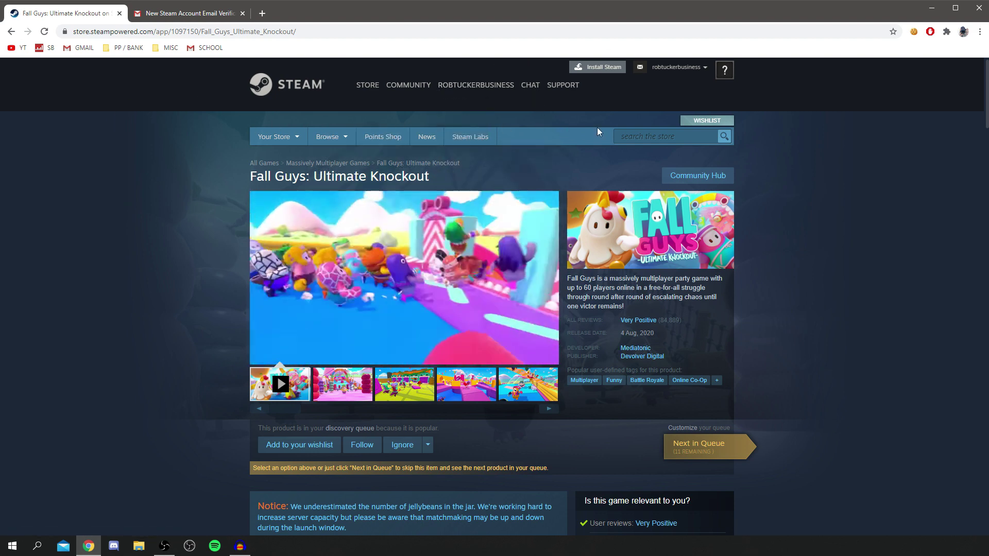
{"action": "left_click", "coordinate": [599, 71]}
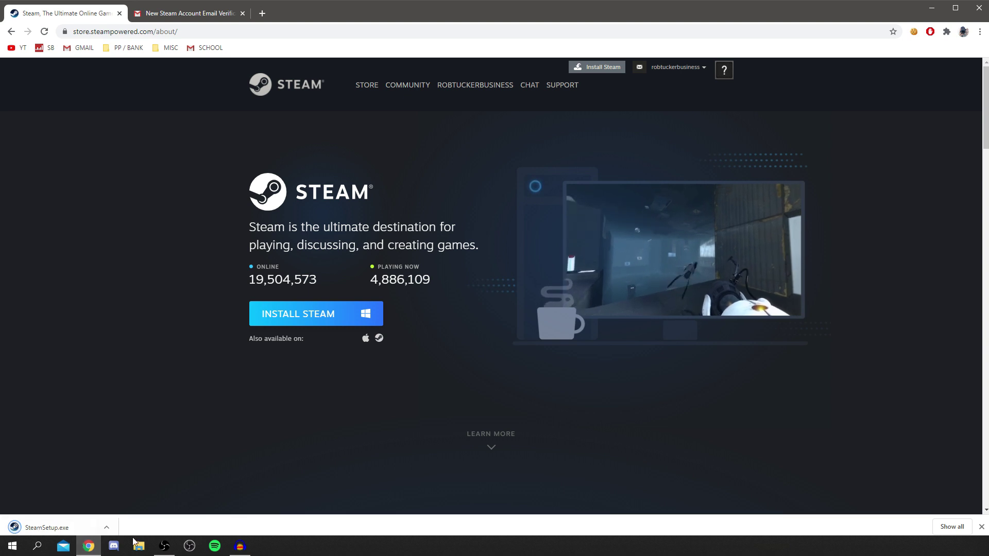
{"action": "left_click", "coordinate": [26, 523]}
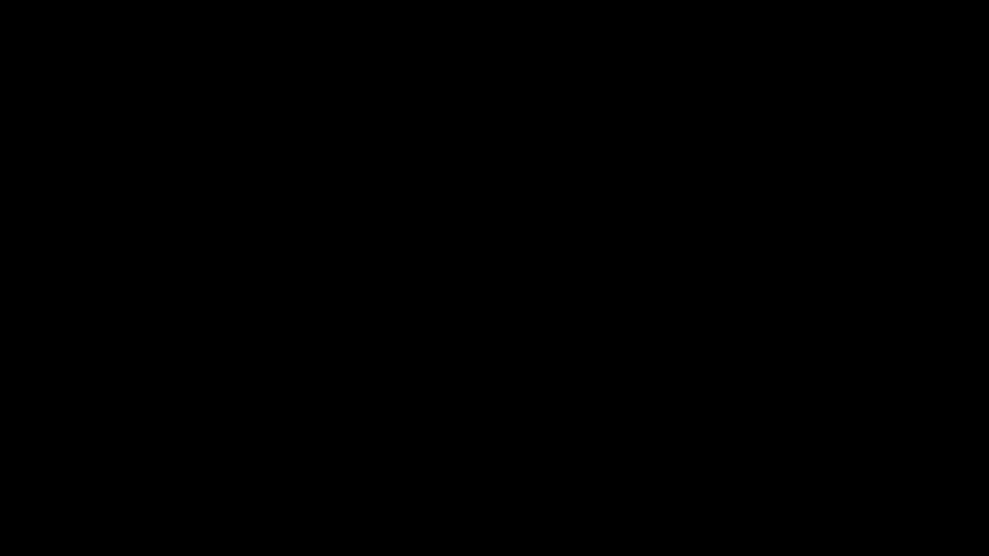
Step: Approve the UAC prompt and install Steam in English to the default folder, finishing with Run Steam
{"action": "left_click", "coordinate": [520, 326]}
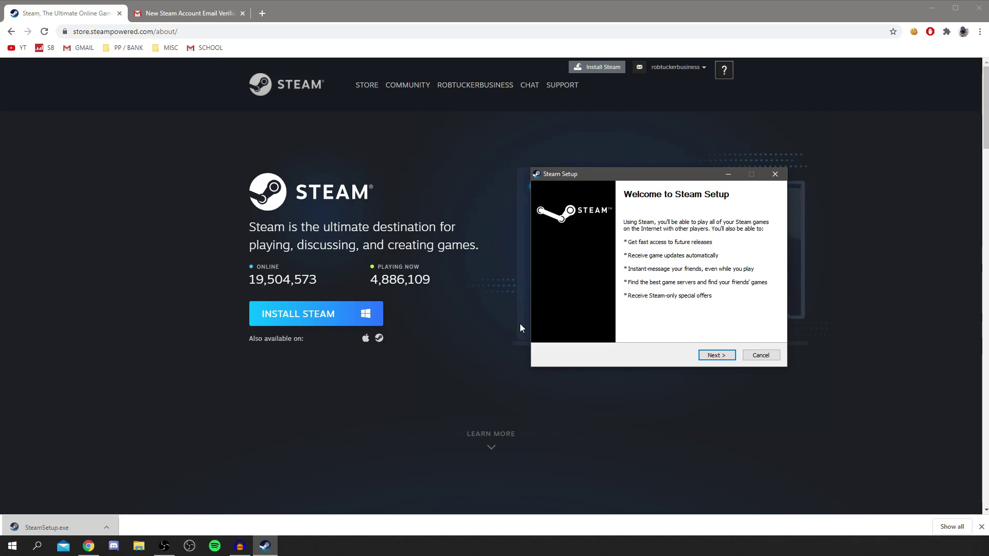
{"action": "left_click_drag", "start_coordinate": [592, 178], "coordinate": [449, 190]}
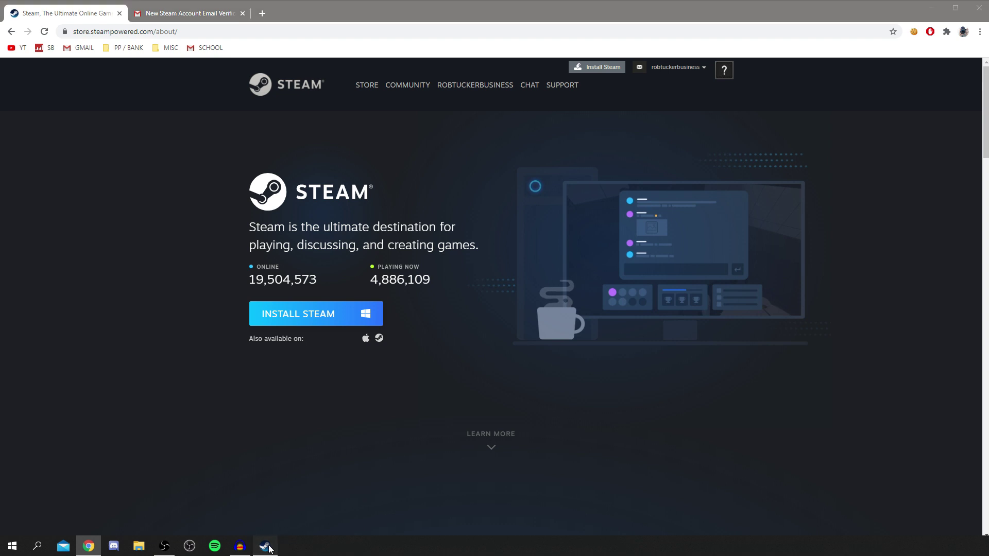
{"action": "left_click_drag", "start_coordinate": [419, 186], "coordinate": [386, 166]}
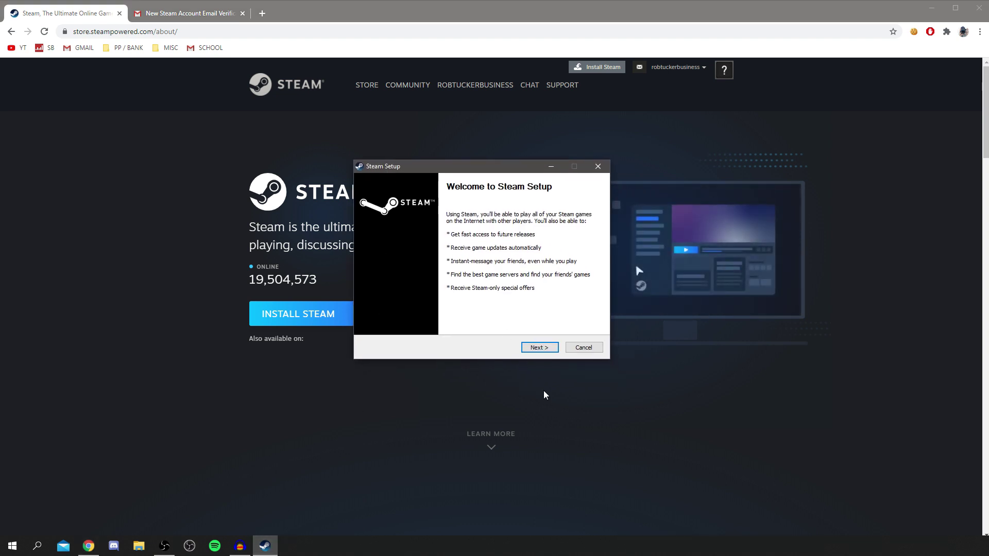
{"action": "left_click", "coordinate": [546, 347]}
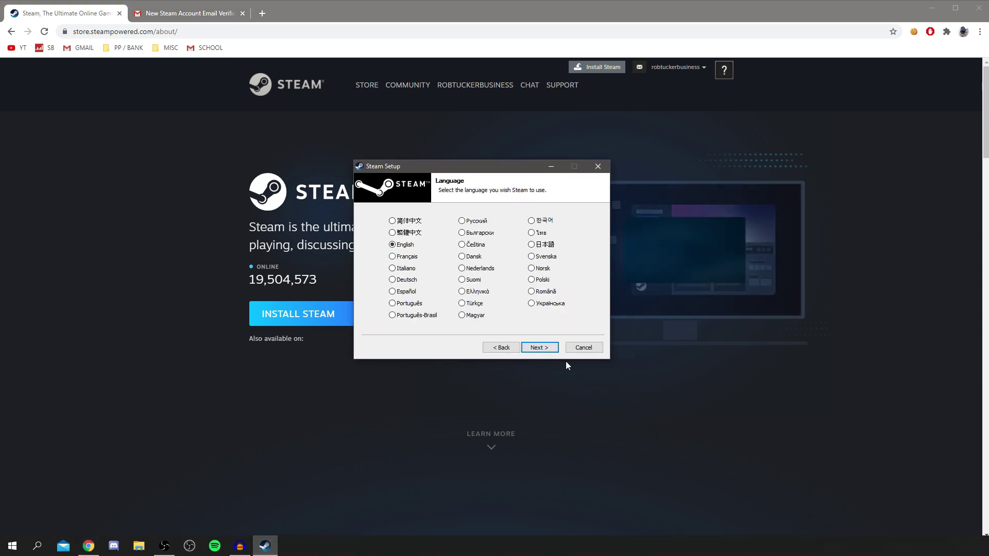
{"action": "left_click", "coordinate": [539, 347]}
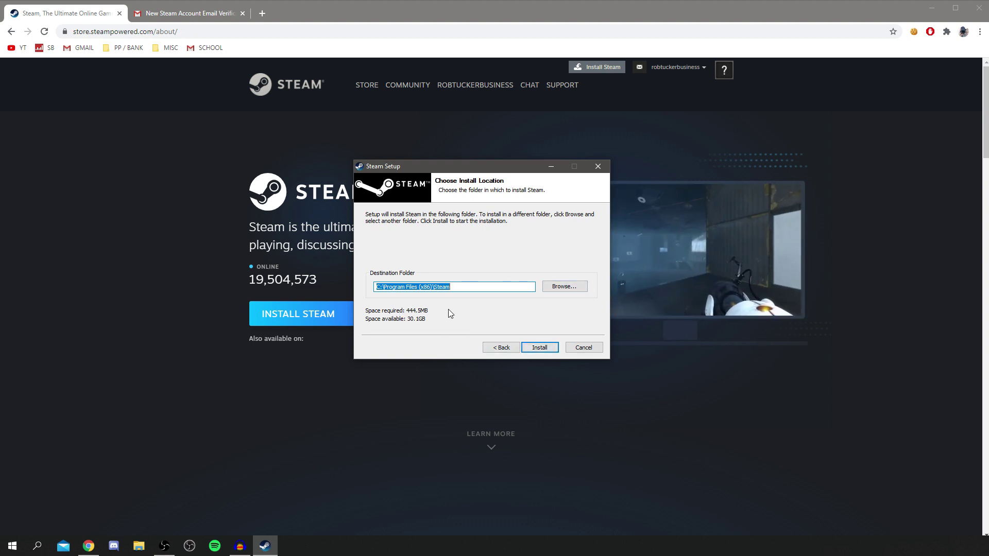
{"action": "left_click", "coordinate": [539, 347]}
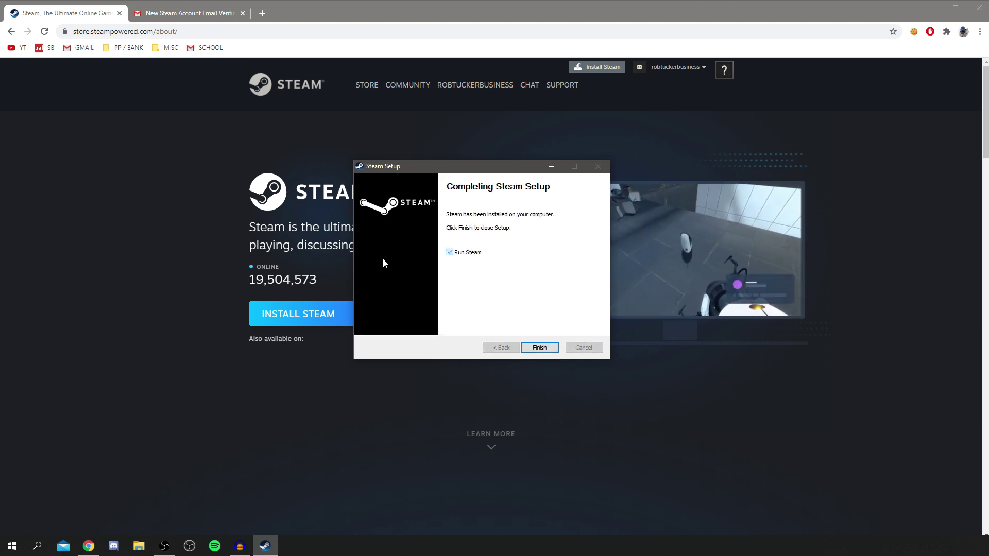
{"action": "key", "text": "Return"}
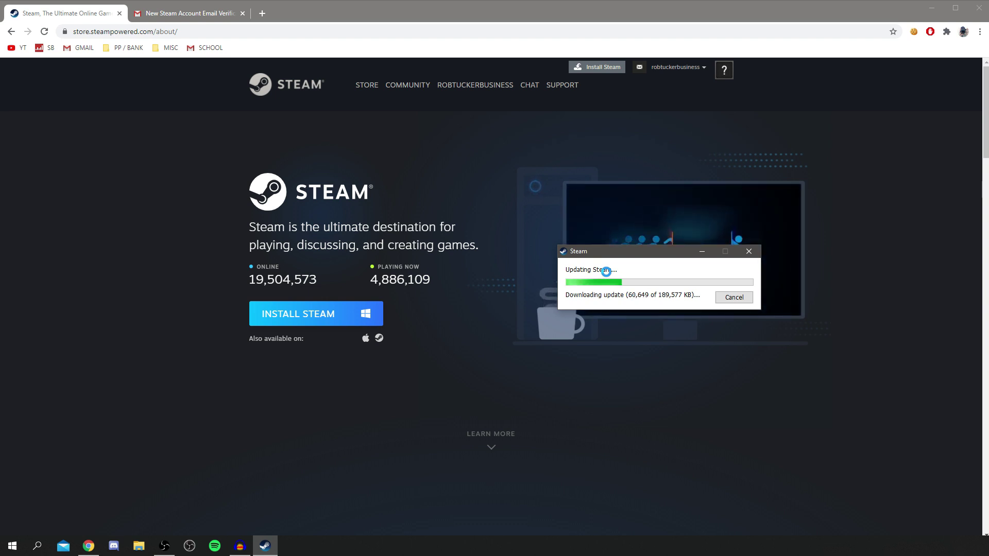
Step: Let the Steam update download and verify until the Steam Login window appears
{"action": "left_click_drag", "start_coordinate": [608, 253], "coordinate": [470, 256]}
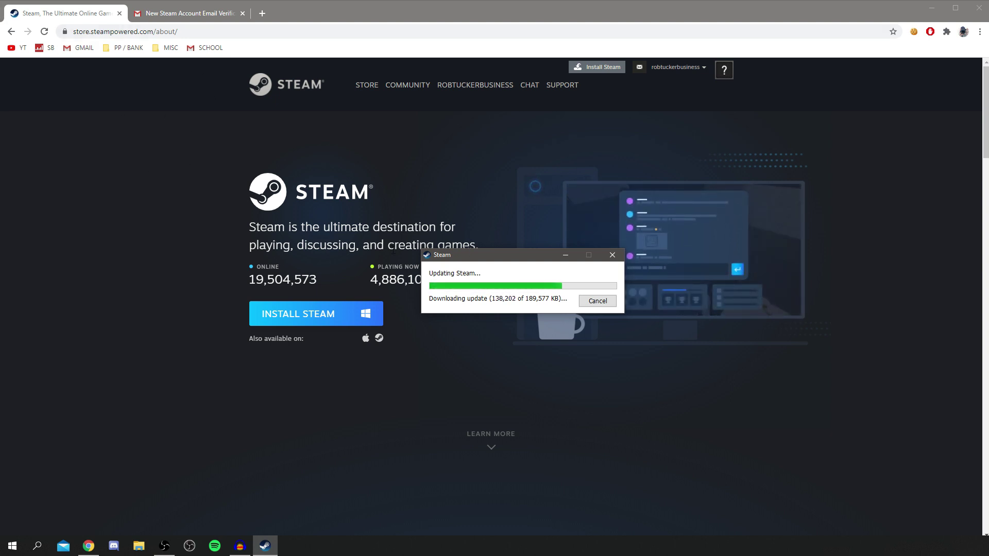
{"action": "left_click_drag", "start_coordinate": [461, 258], "coordinate": [452, 257]}
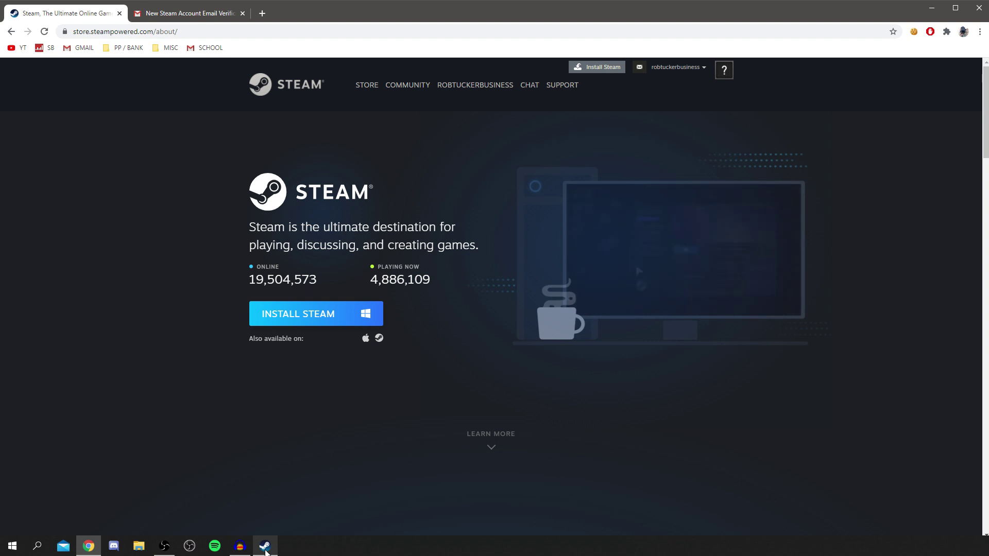
{"action": "mouse_move", "coordinate": [265, 549]}
{"action": "mouse_move", "coordinate": [265, 528]}
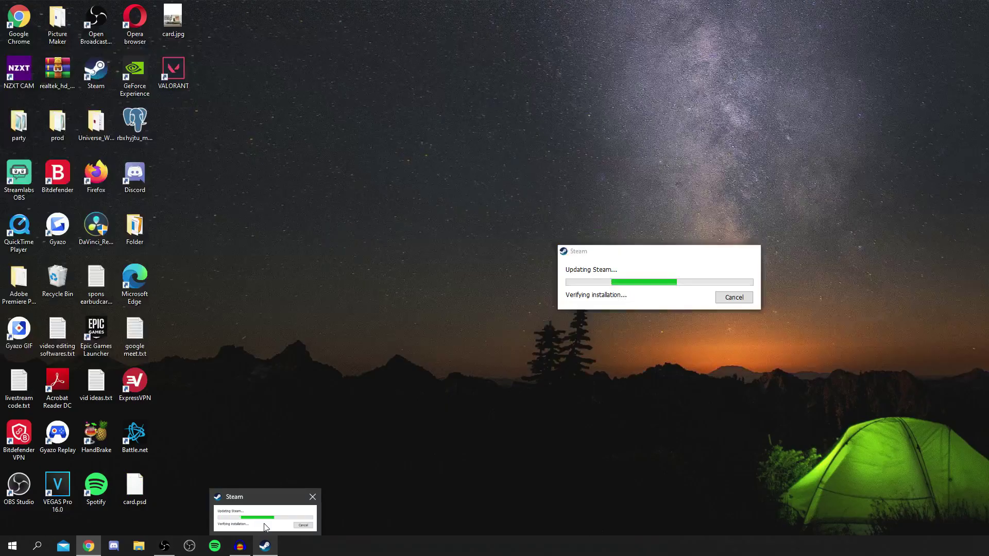
{"action": "left_click_drag", "start_coordinate": [594, 256], "coordinate": [432, 260]}
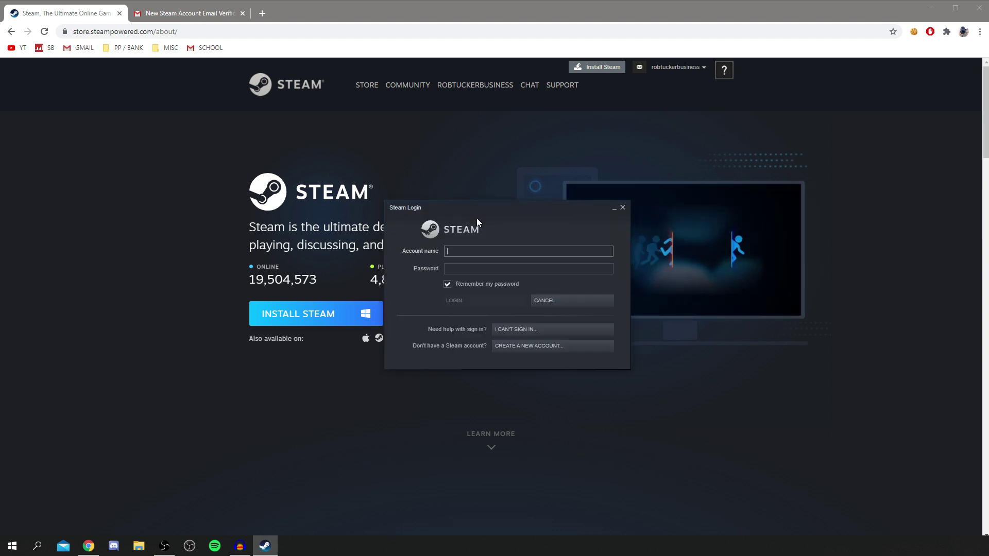
Step: Enter the new account name and its password in Steam Login and log in
{"action": "type", "text": "tut"}
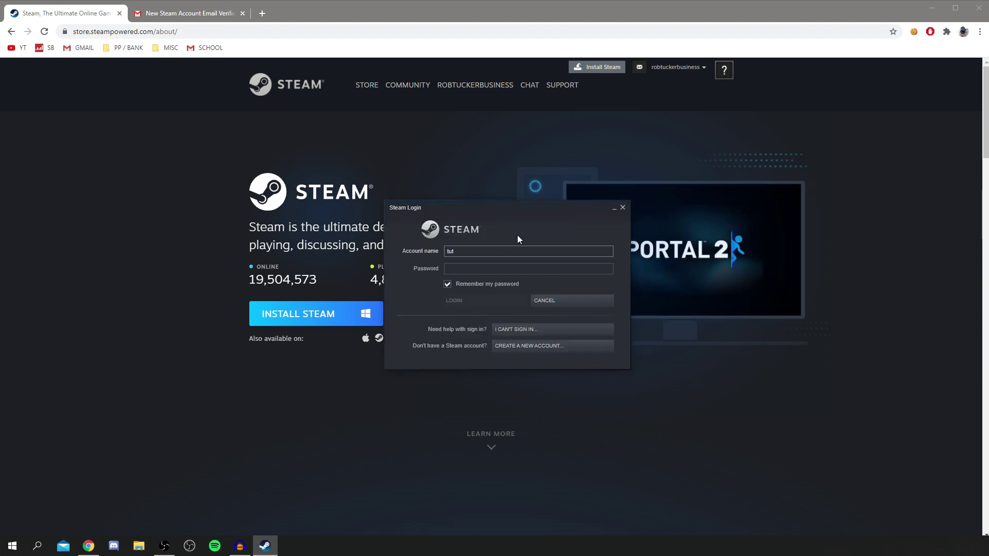
{"action": "type", "text": "orialtucker"}
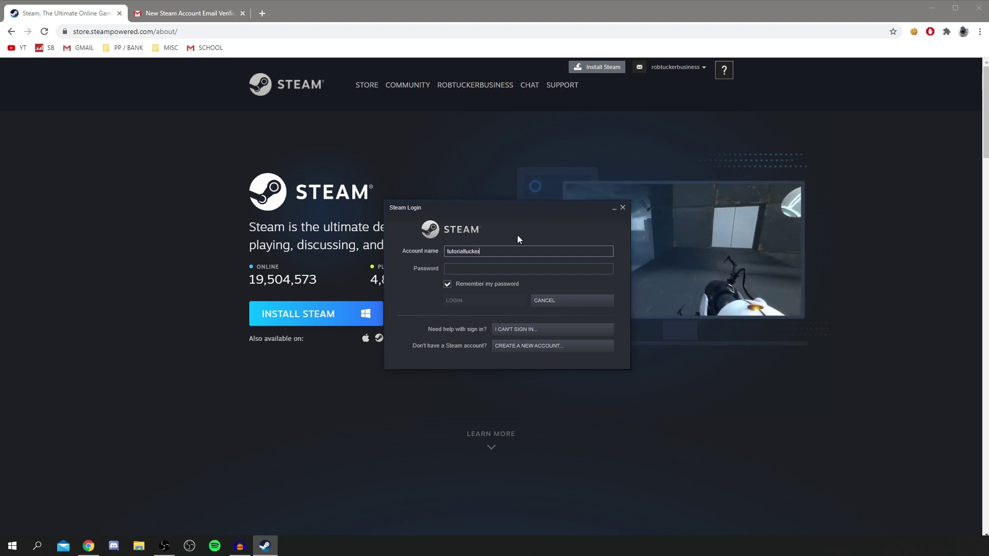
{"action": "left_click", "coordinate": [517, 267]}
{"action": "type", "text": "********"}
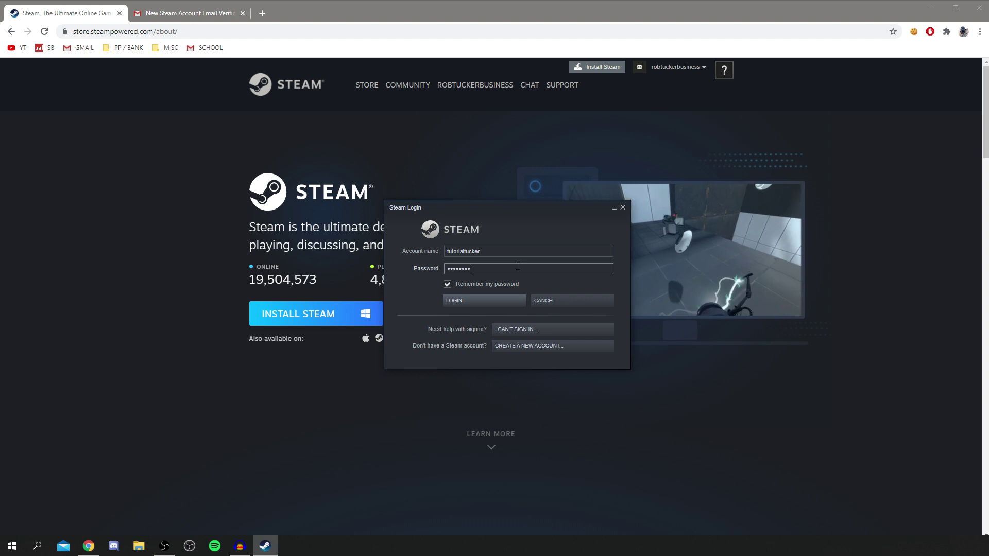
{"action": "type", "text": "***"}
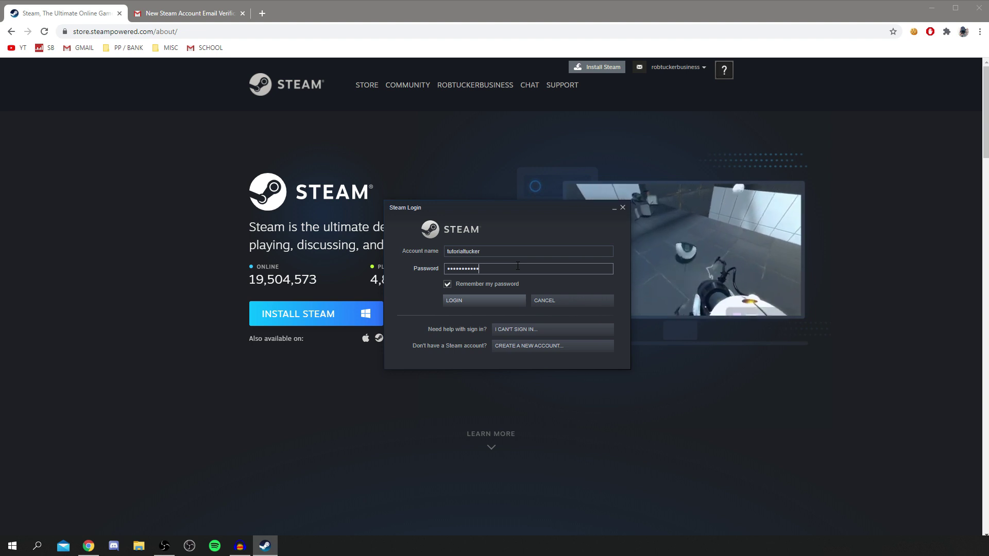
{"action": "left_click", "coordinate": [478, 300]}
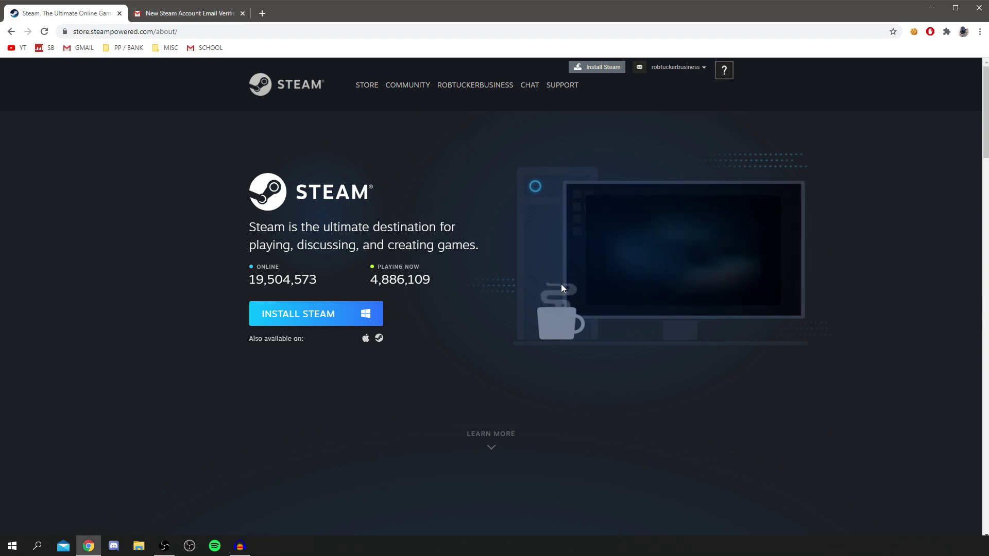
Step: Launch Steam from Windows search for 'steam' and close the What's New notice
{"action": "left_click", "coordinate": [87, 540]}
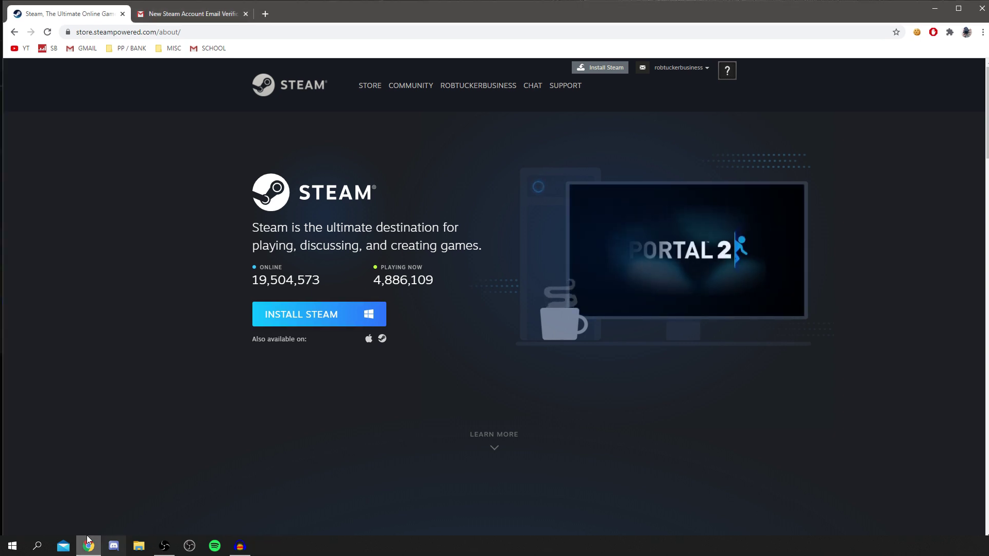
{"action": "left_click", "coordinate": [47, 545]}
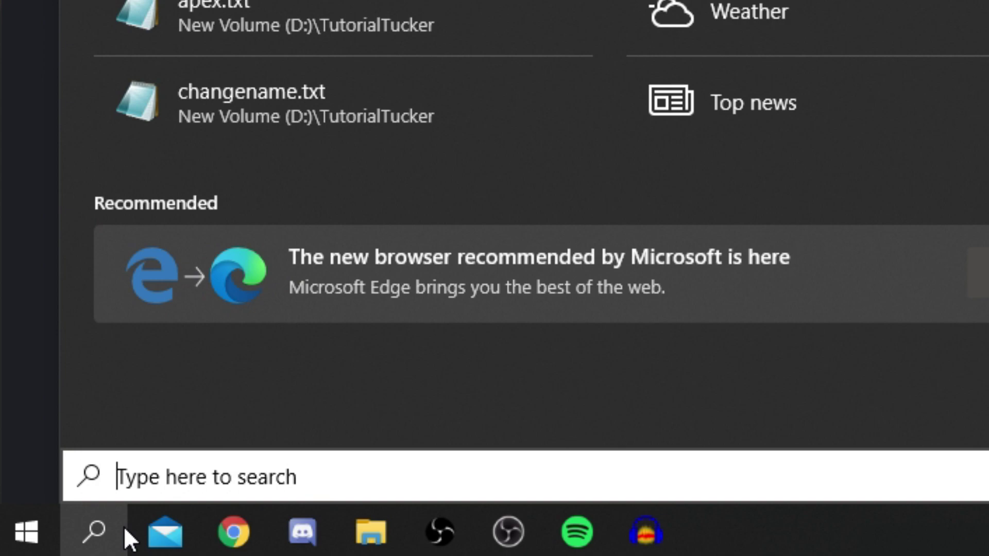
{"action": "type", "text": "steam"}
{"action": "key", "text": "Return"}
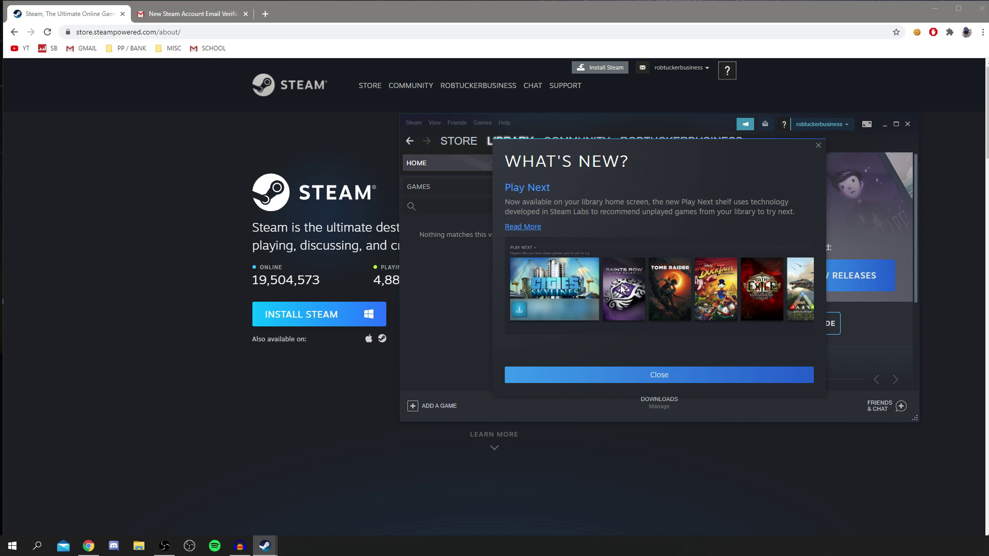
{"action": "left_click", "coordinate": [678, 380]}
{"action": "left_click_drag", "start_coordinate": [569, 123], "coordinate": [496, 135]}
{"action": "mouse_move", "coordinate": [587, 155]}
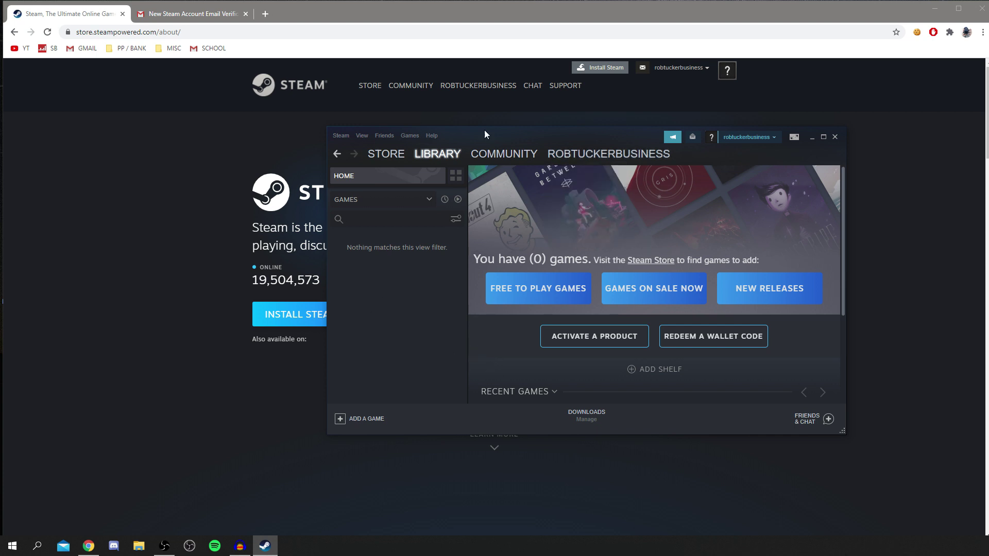
Step: Open the STORE tab and browse the Featured & Recommended page
{"action": "mouse_move", "coordinate": [391, 154]}
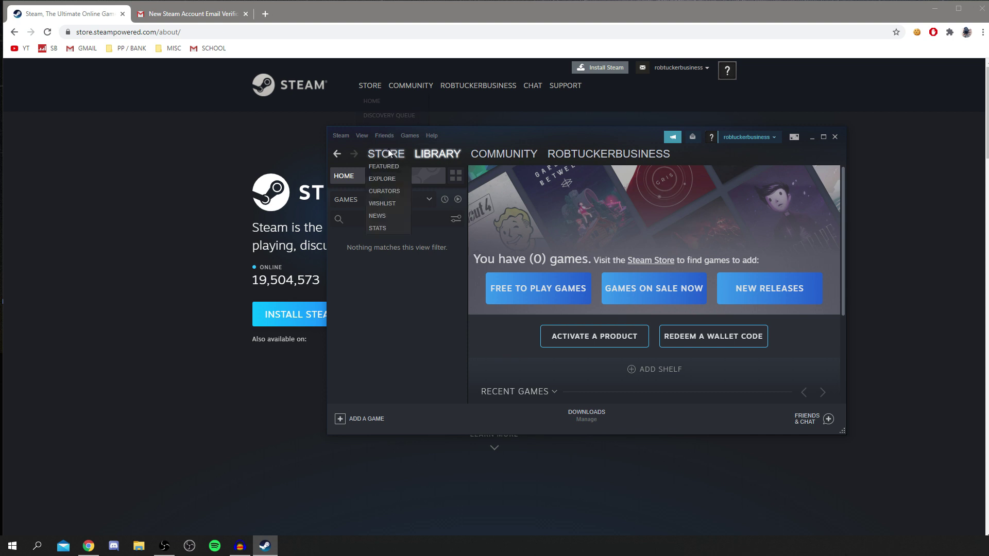
{"action": "left_click", "coordinate": [387, 153]}
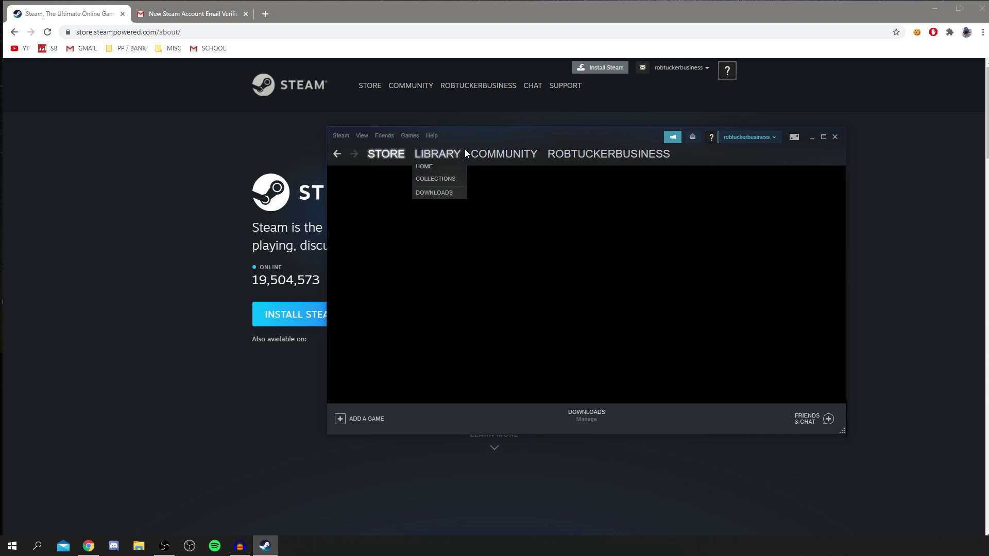
{"action": "left_click_drag", "start_coordinate": [581, 141], "coordinate": [515, 131]}
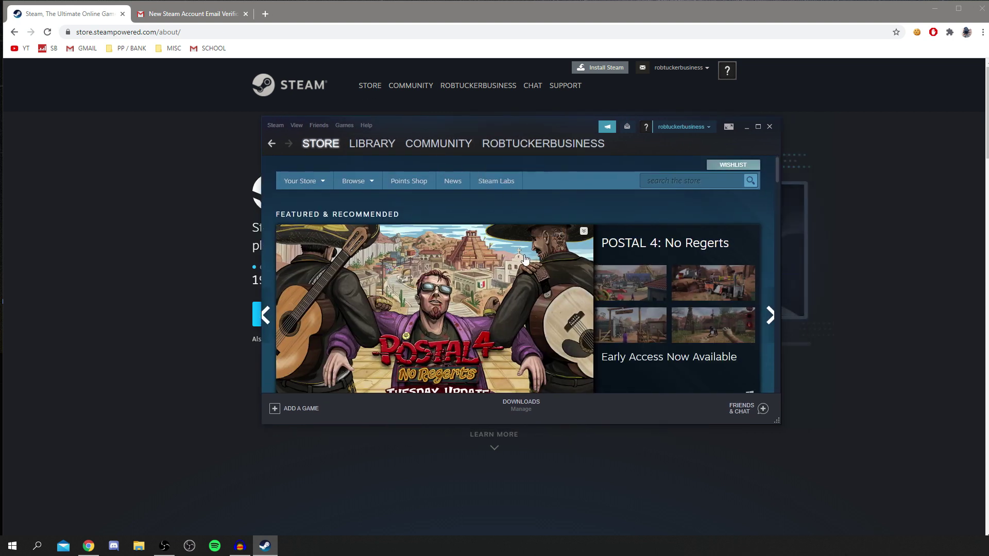
{"action": "scroll", "coordinate": [514, 248], "scroll_direction": "down", "scroll_amount": 6}
{"action": "scroll", "coordinate": [513, 254], "scroll_direction": "up", "scroll_amount": 7}
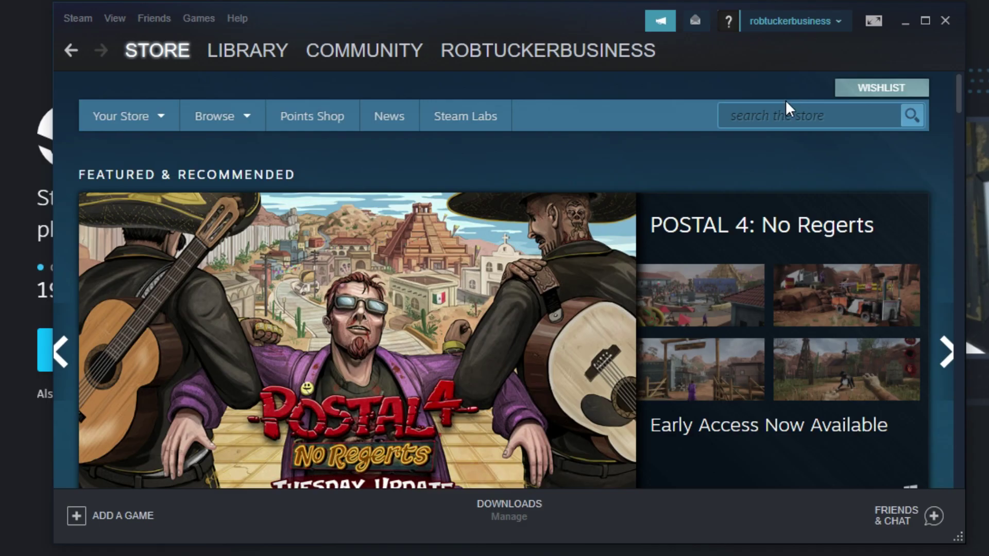
Step: Search the client store for 'fall guys', open Fall Guys: Ultimate Knockout, and add it to the cart at £15.99
{"action": "left_click", "coordinate": [742, 116]}
{"action": "type", "text": "fall guys"}
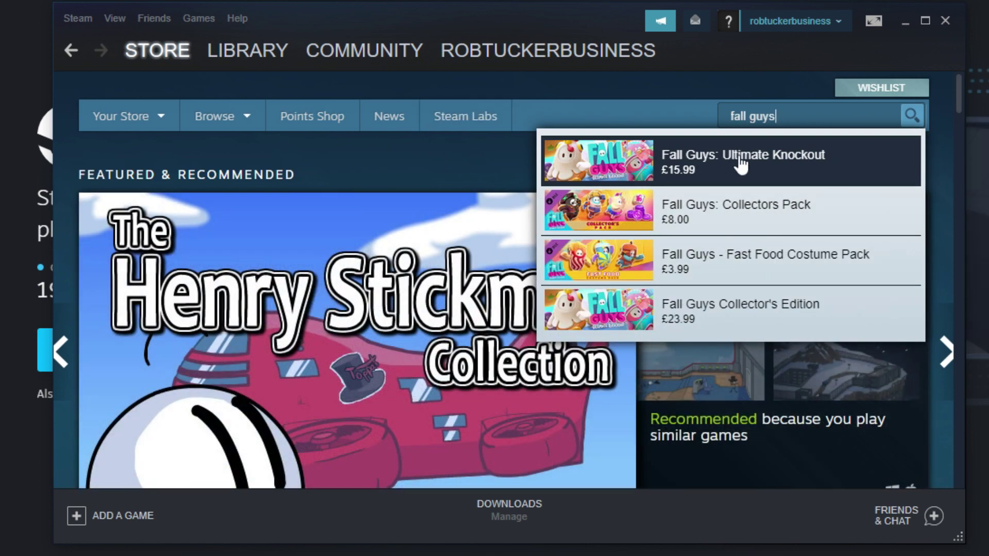
{"action": "left_click", "coordinate": [740, 160]}
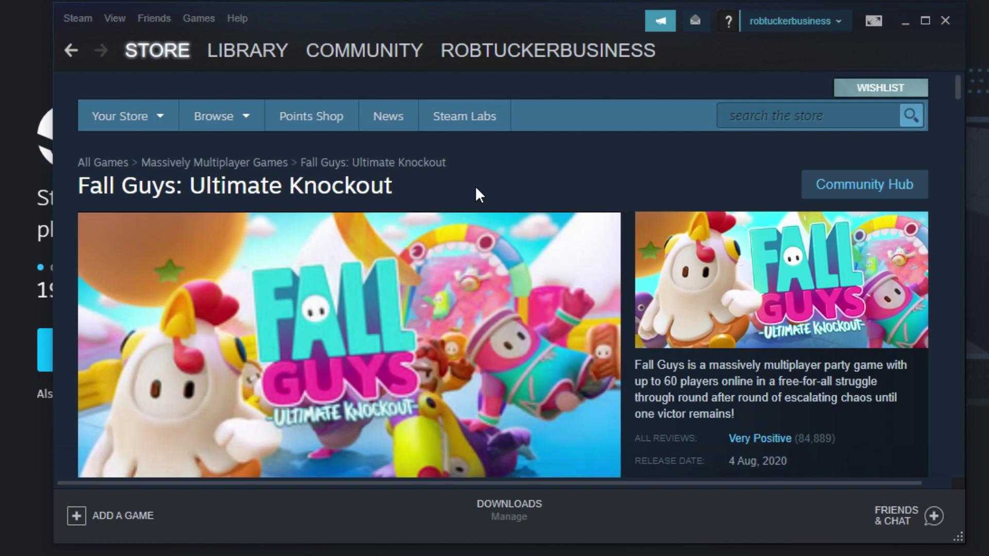
{"action": "scroll", "coordinate": [515, 401], "scroll_direction": "down", "scroll_amount": 2}
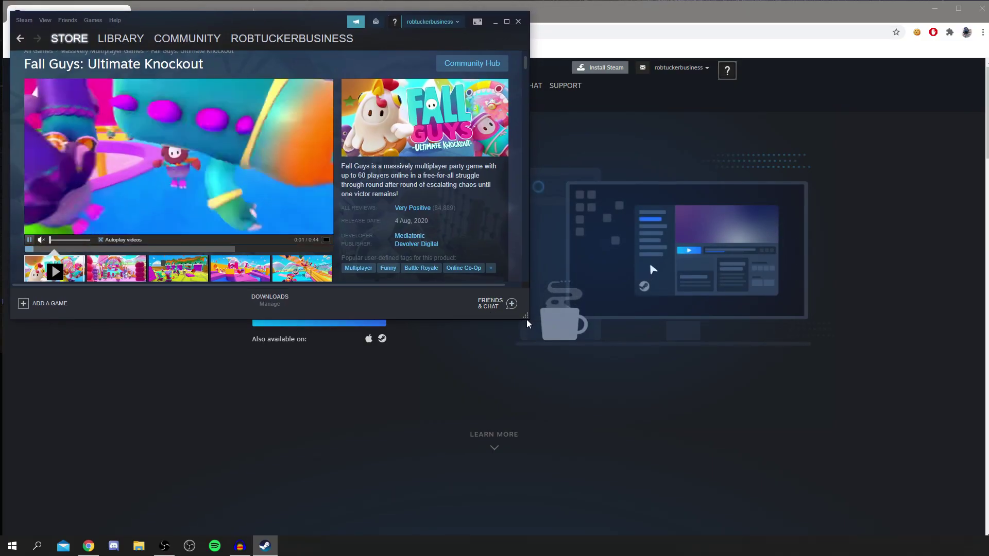
{"action": "left_click_drag", "start_coordinate": [526, 324], "coordinate": [983, 531]}
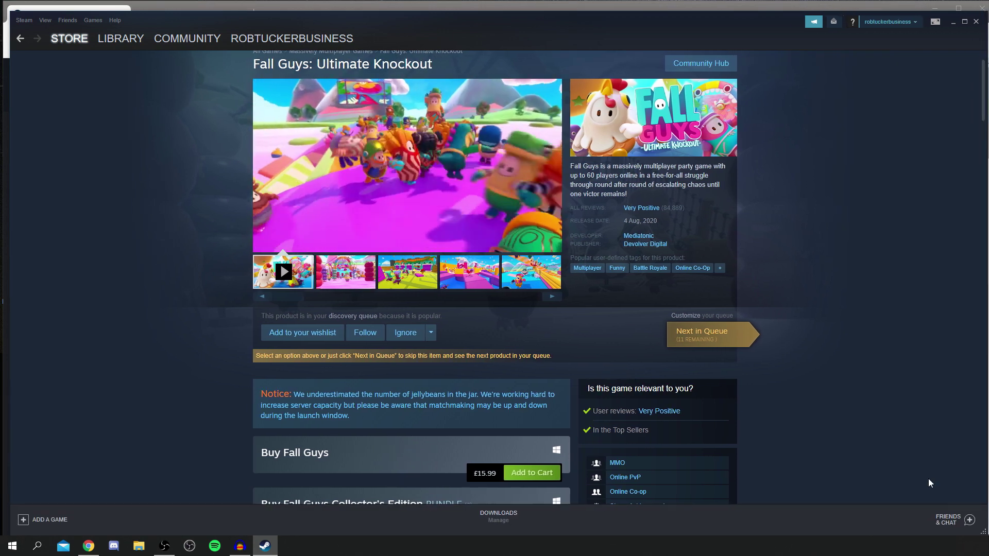
{"action": "scroll", "coordinate": [540, 395], "scroll_direction": "down", "scroll_amount": 2}
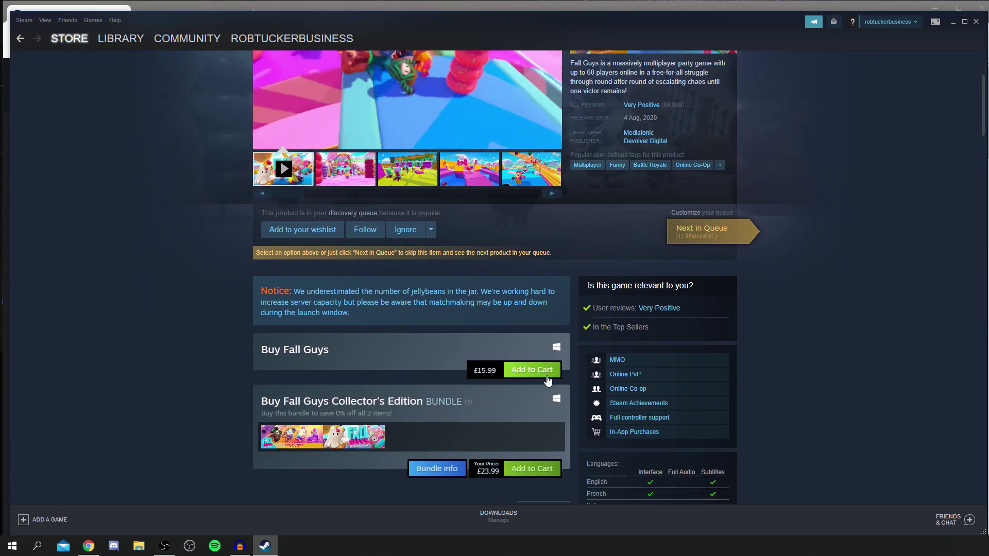
{"action": "left_click", "coordinate": [546, 376]}
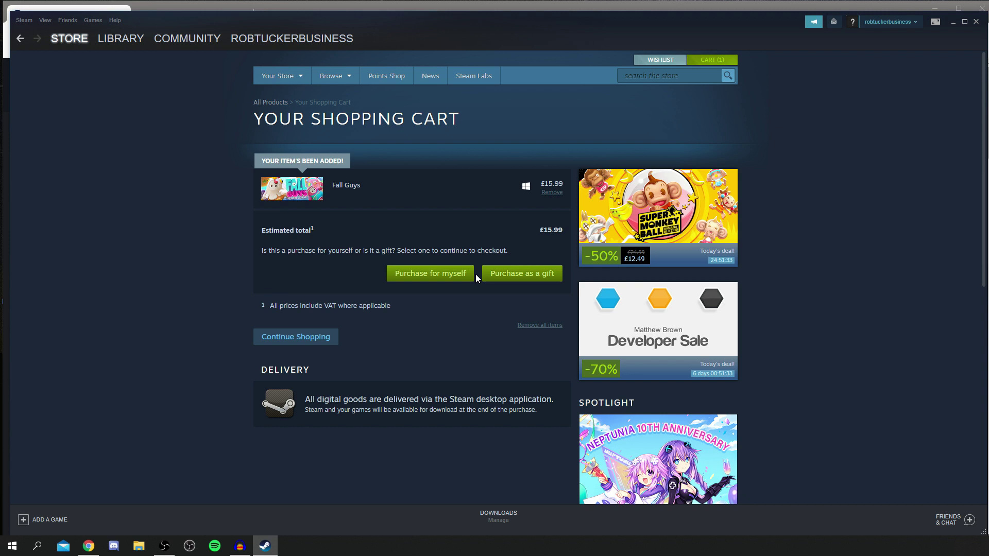
Step: Check out Fall Guys as a purchase for yourself, paying with Visa, then return to the library
{"action": "left_click", "coordinate": [454, 274]}
{"action": "left_click", "coordinate": [293, 168]}
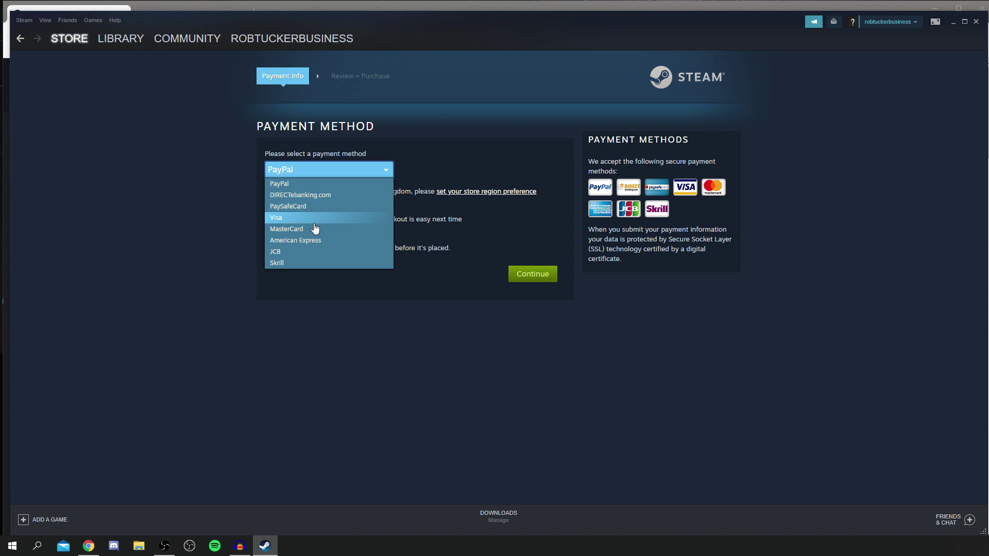
{"action": "left_click", "coordinate": [403, 324]}
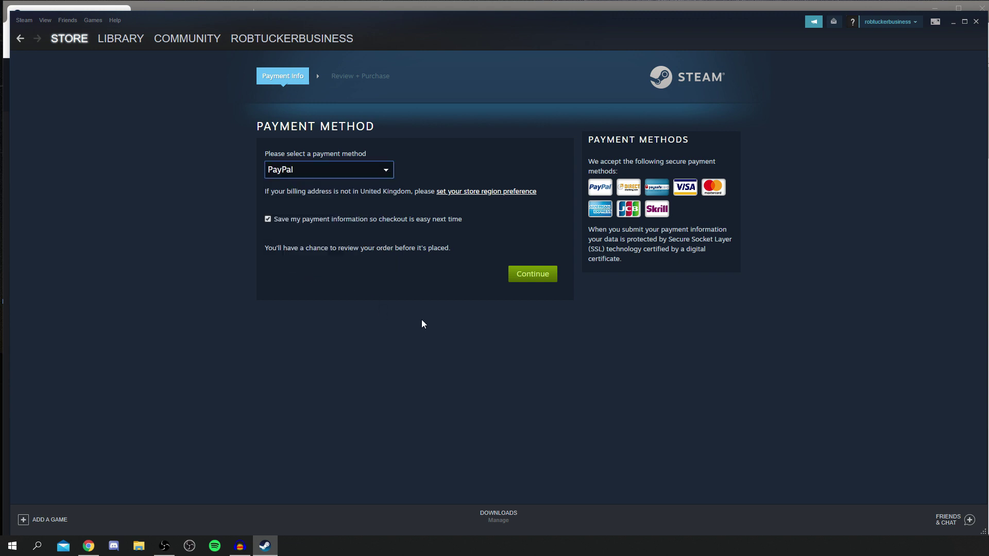
{"action": "left_click", "coordinate": [324, 170]}
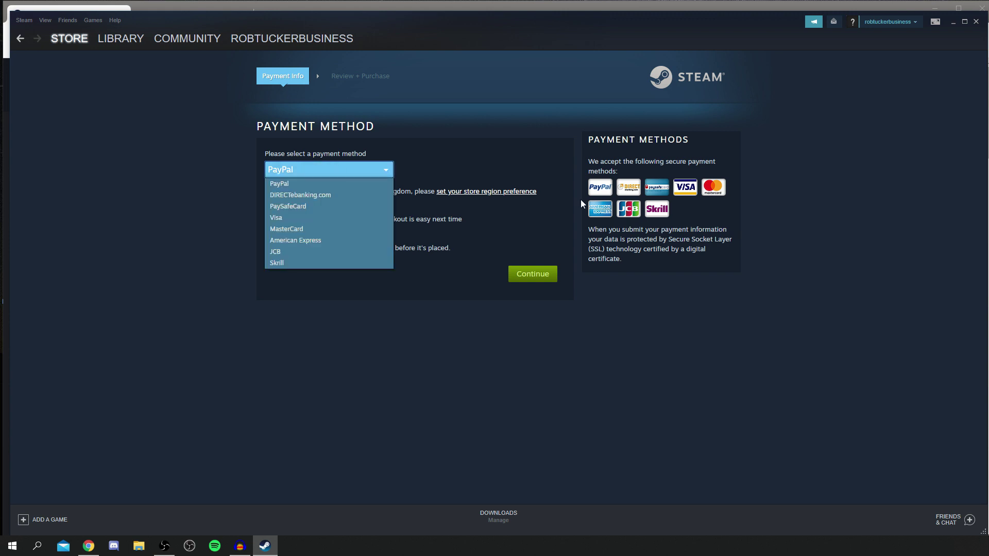
{"action": "left_click", "coordinate": [287, 218]}
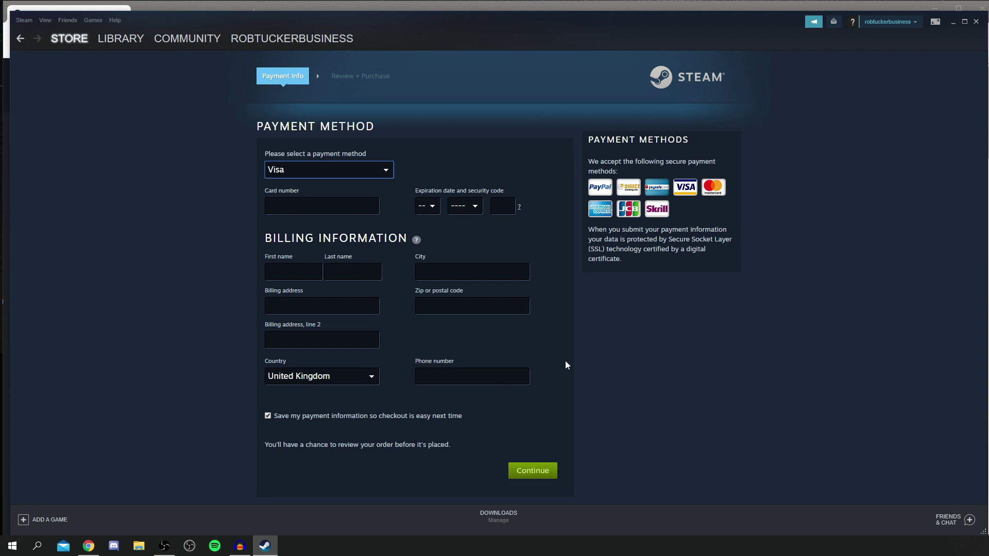
{"action": "left_click", "coordinate": [103, 38]}
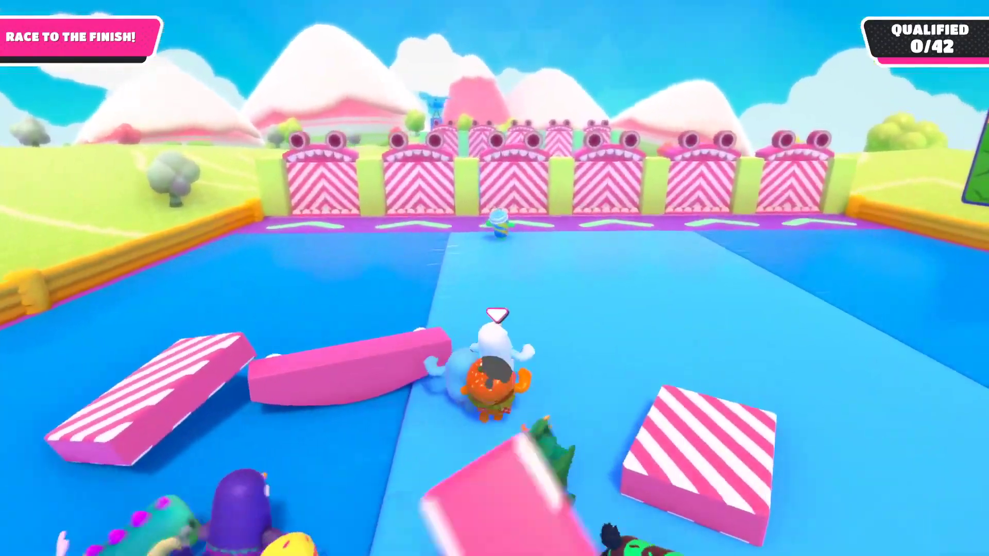
Step: Run forward through the collapsing candy-striped gates toward the next row in the Race to the Finish round
{"action": "key", "text": "w"}
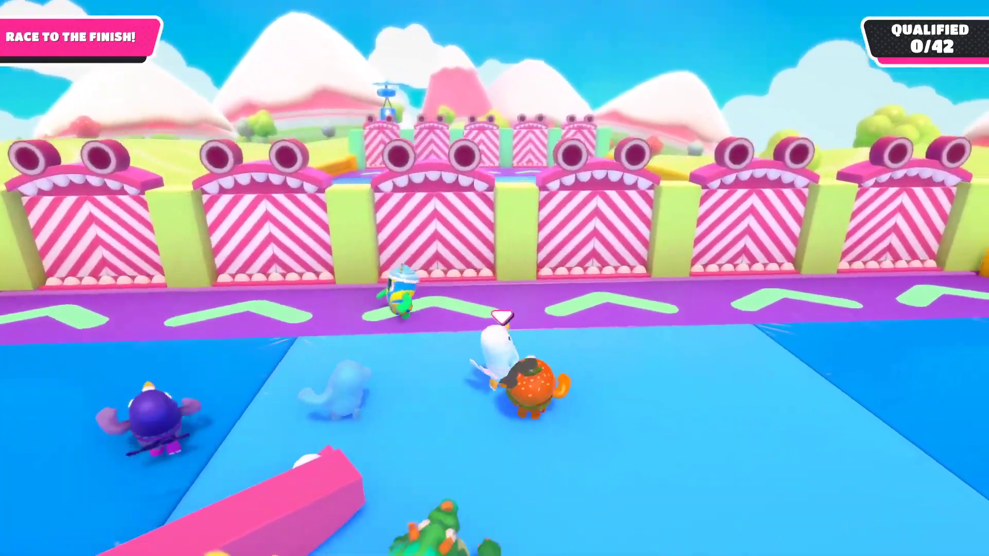
{"action": "key", "text": "w"}
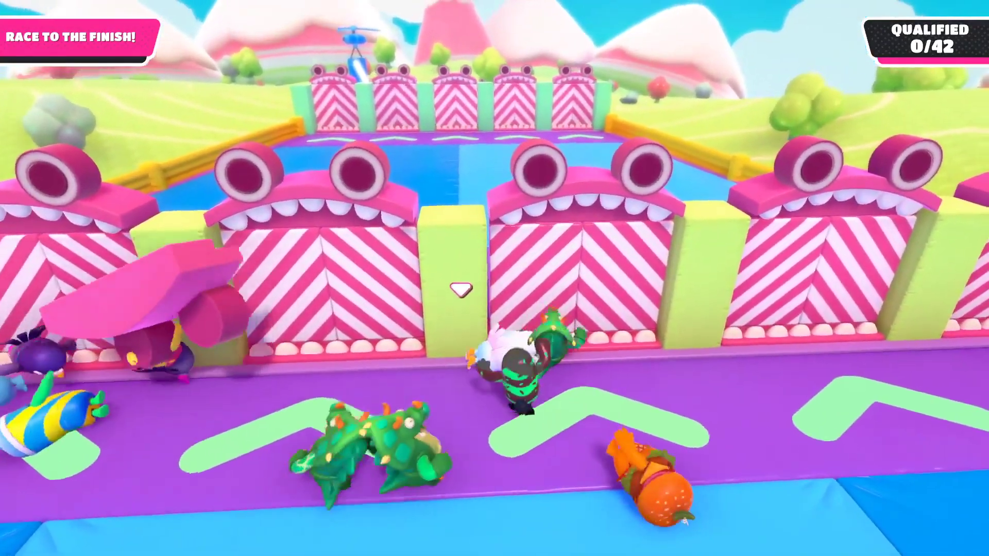
{"action": "key", "text": "w"}
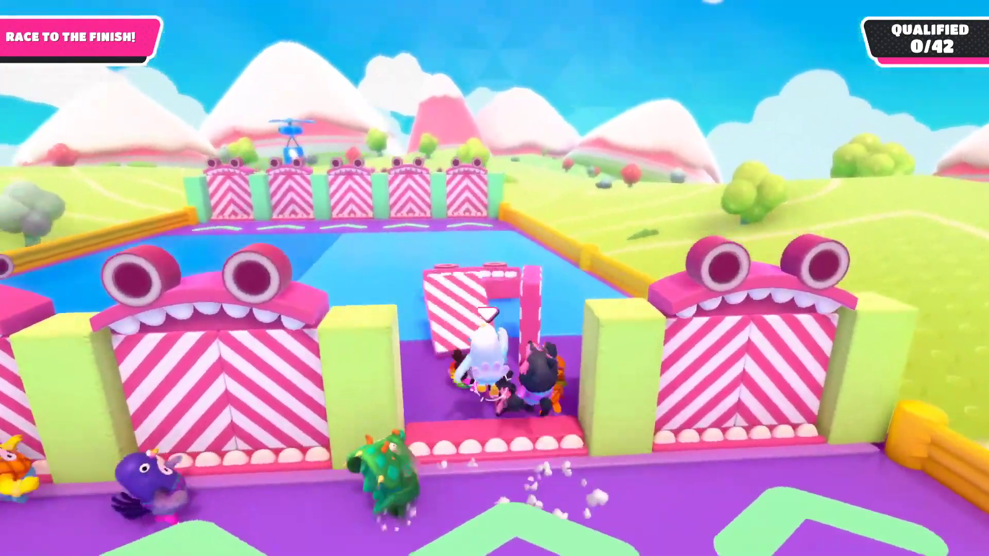
{"action": "key", "text": "w"}
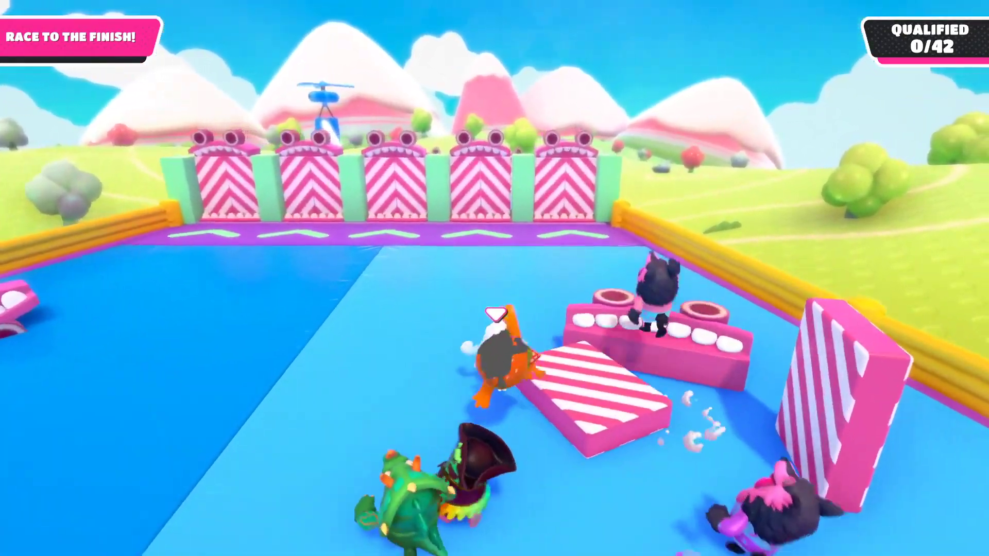
{"action": "key", "text": "w"}
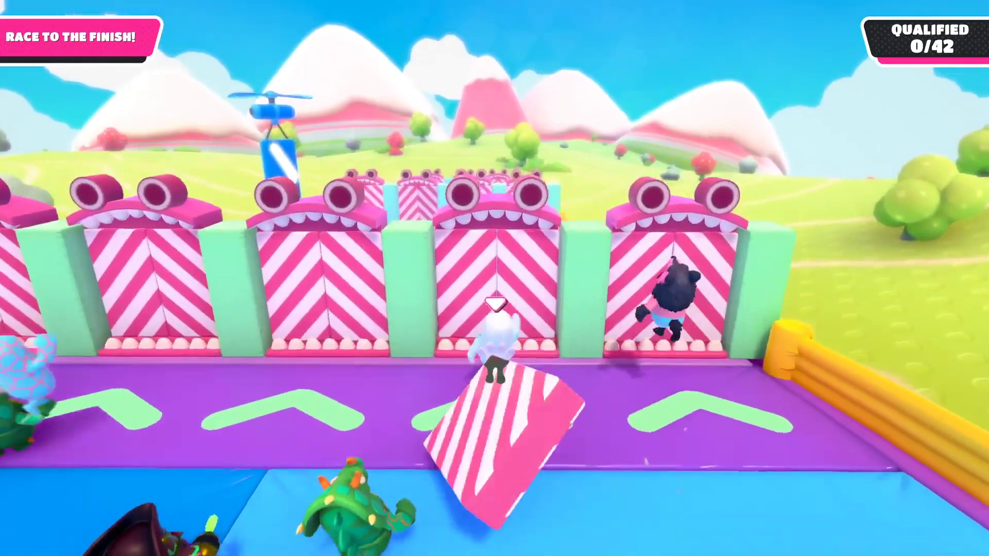